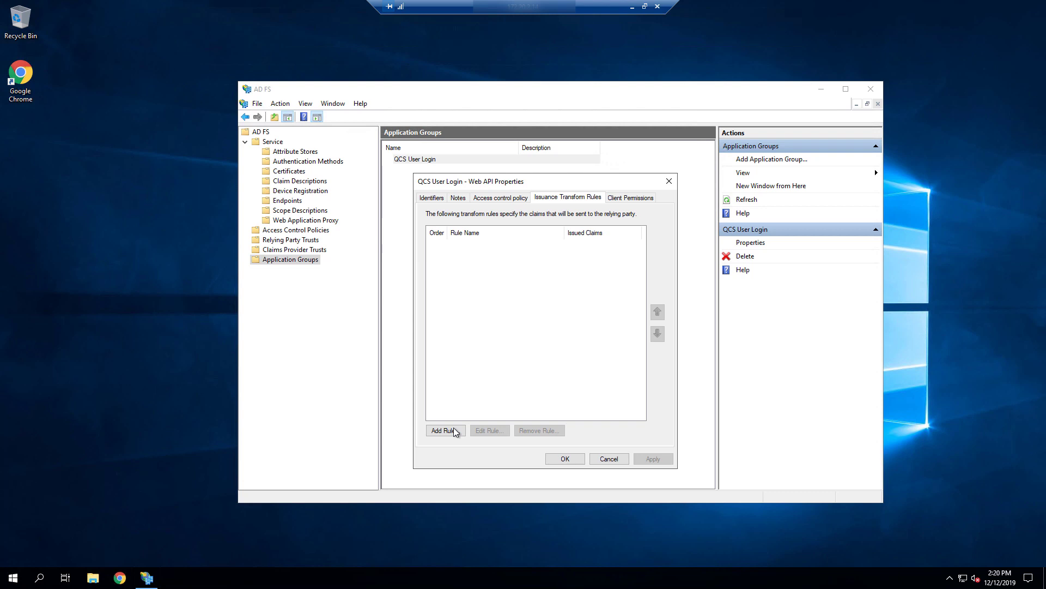
Start a Send LDAP Attributes as Claims transform rule and name it "Group and DisplayName".
click(450, 431)
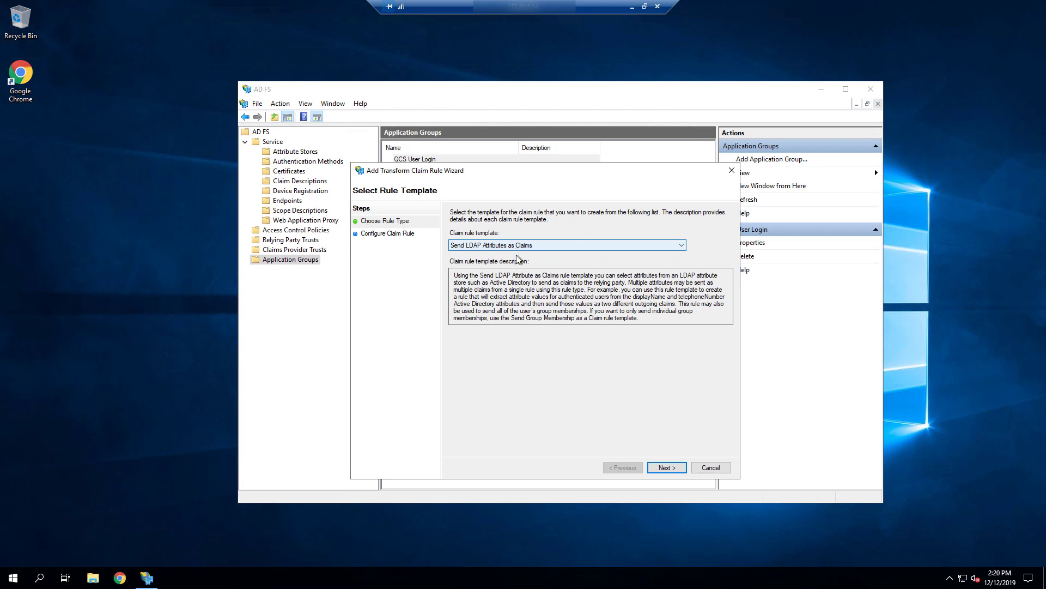
click(665, 467)
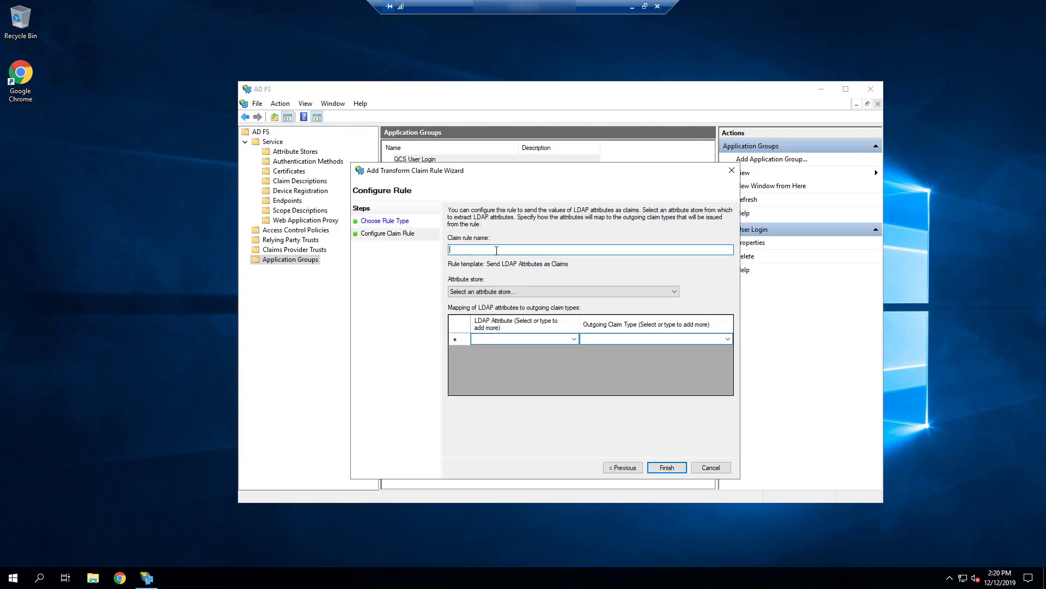
text(Group and DisplayName)
Map the LDAP attribute Token-Groups - Unqualified Names to the outgoing claim type "groups".
click(575, 339)
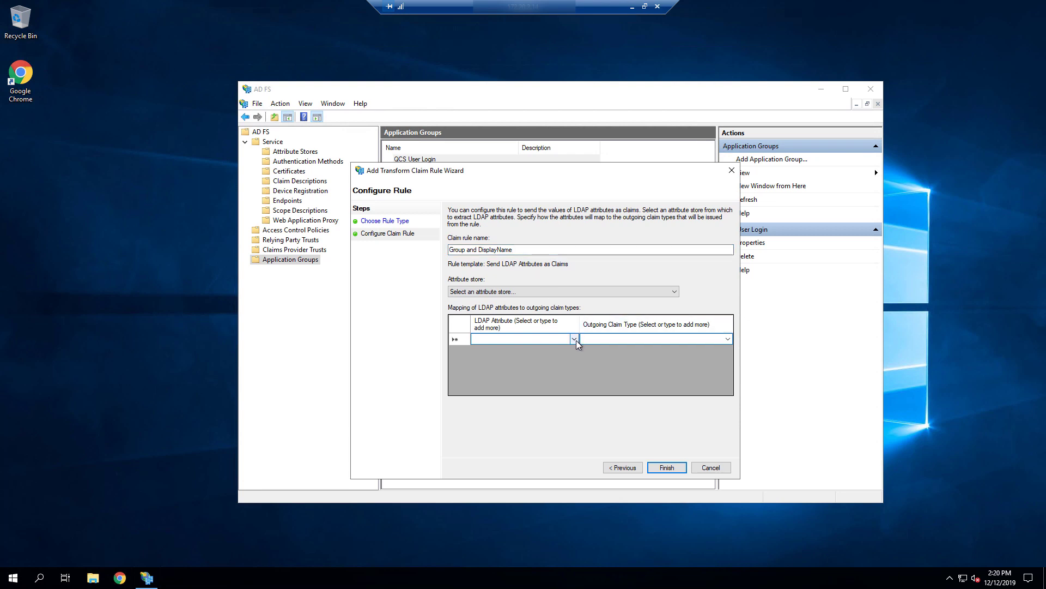
click(575, 339)
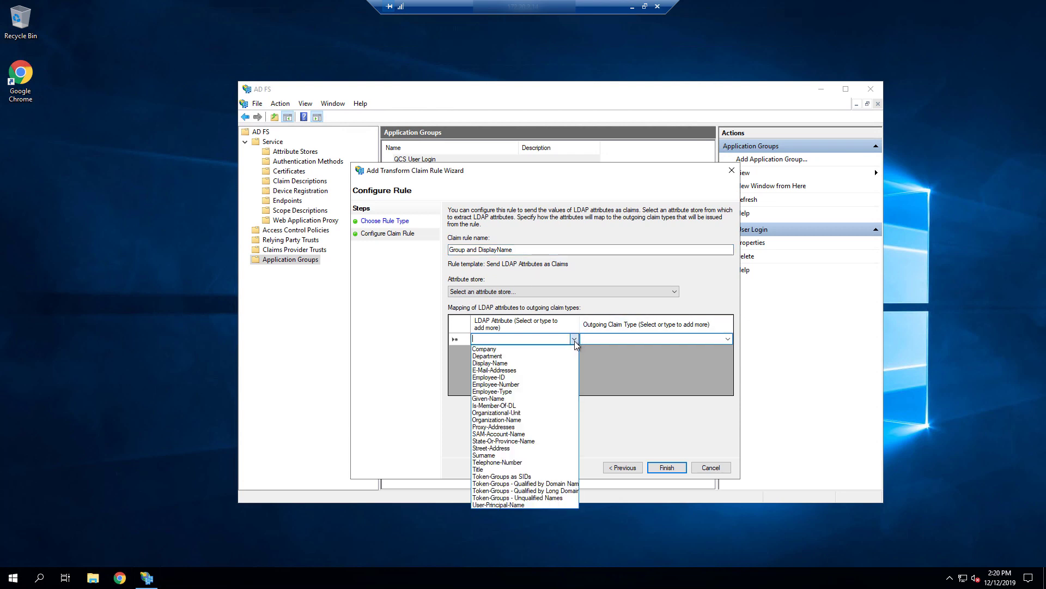
click(549, 498)
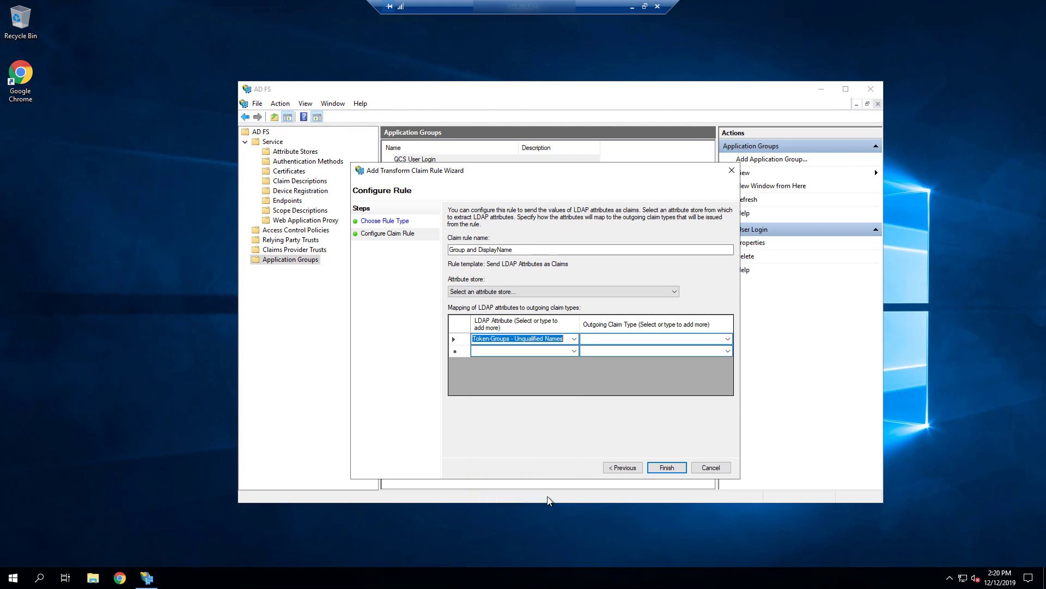
click(607, 342)
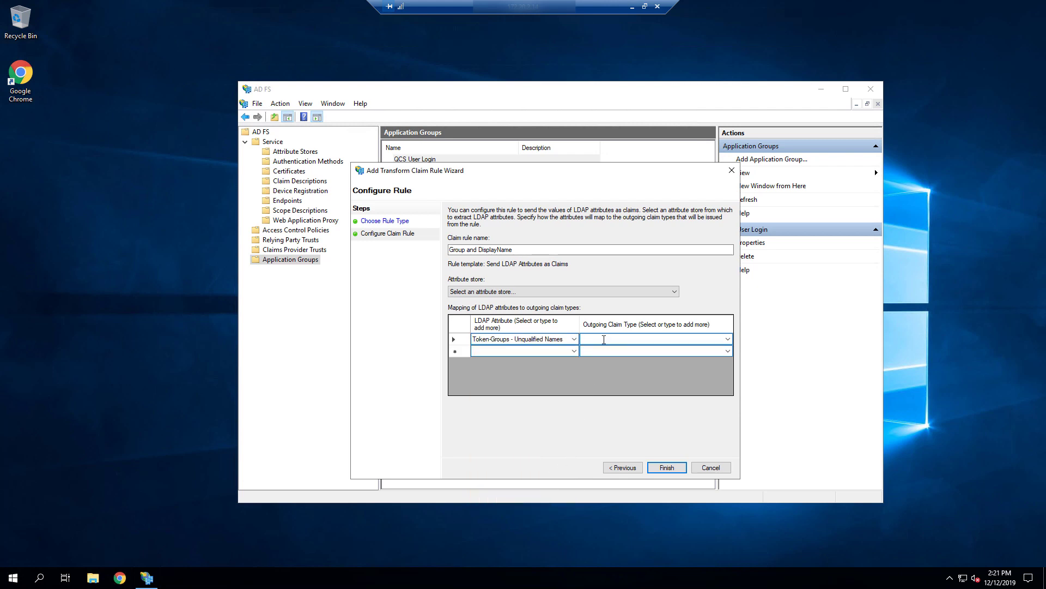
text(groups)
Add a second mapping from the LDAP attribute Display-Name to the outgoing claim type "displayName".
click(575, 352)
click(575, 351)
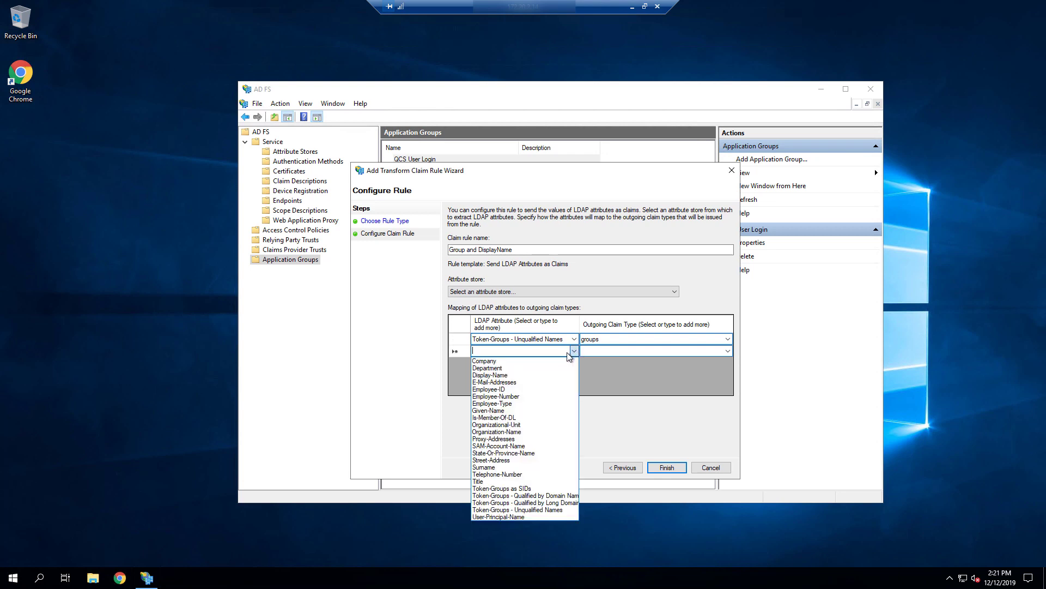
click(516, 375)
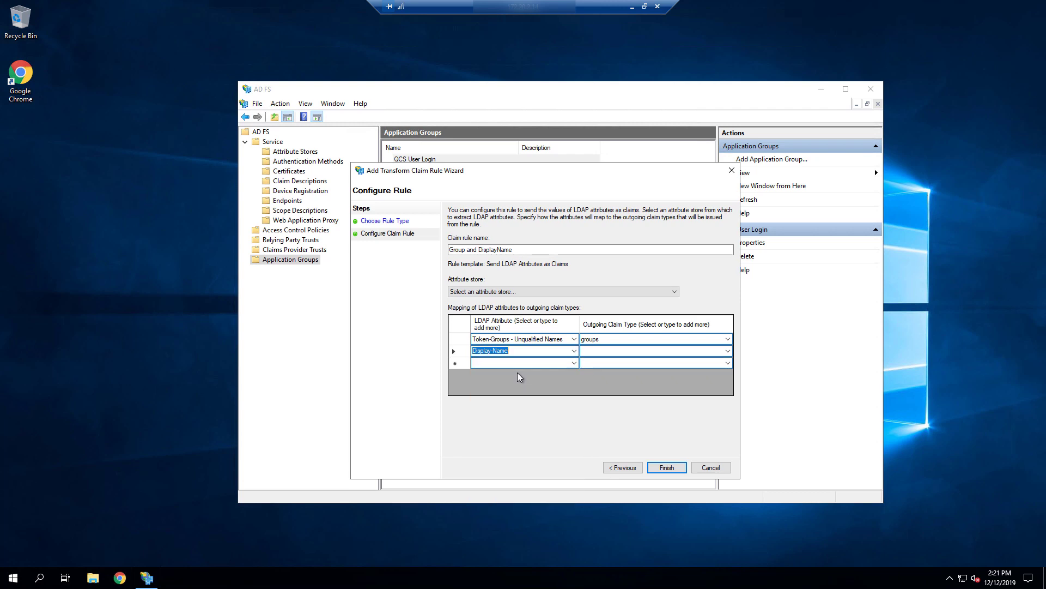
click(601, 352)
text(displayName)
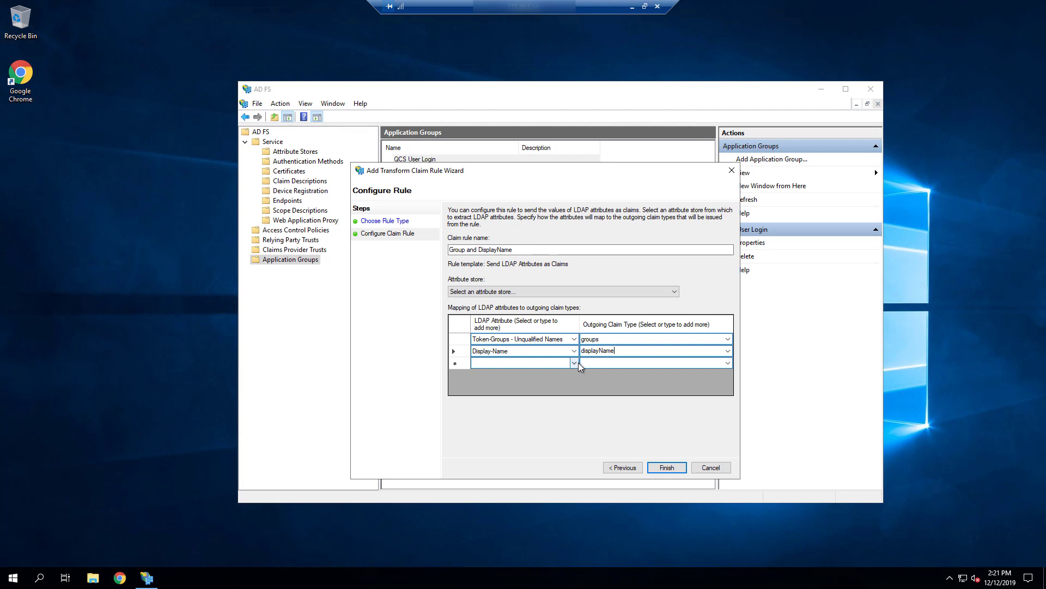
click(579, 364)
click(574, 363)
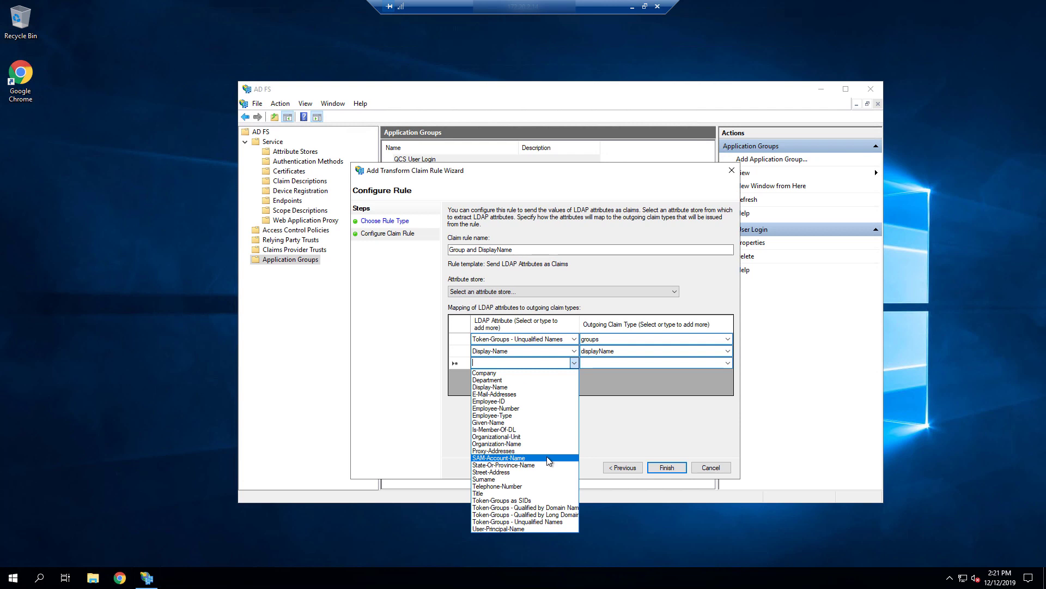
click(615, 415)
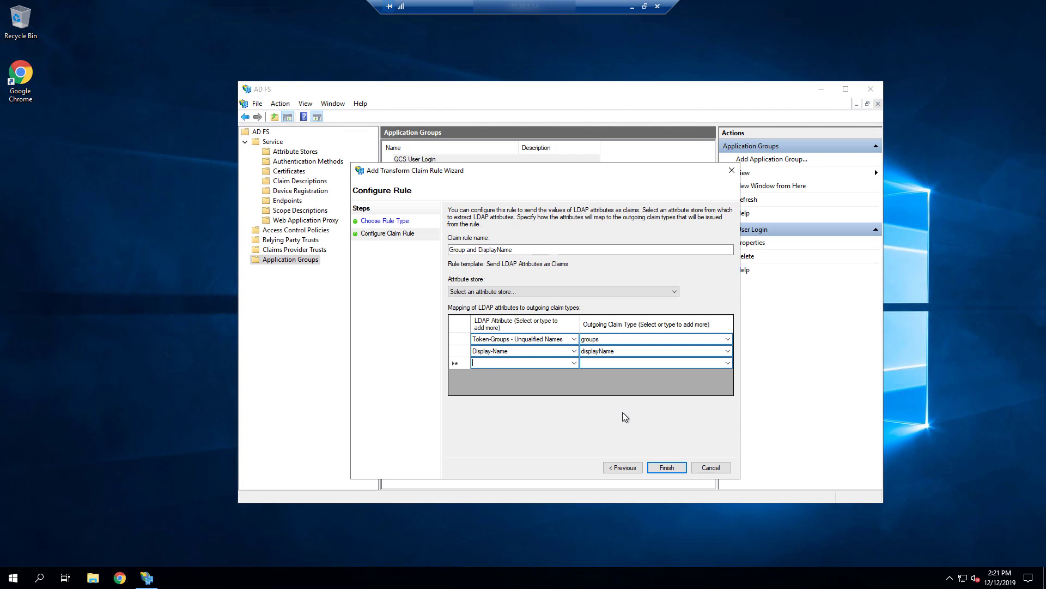
Set the rule's attribute store to Active Directory and finish creating the claim rule.
click(665, 468)
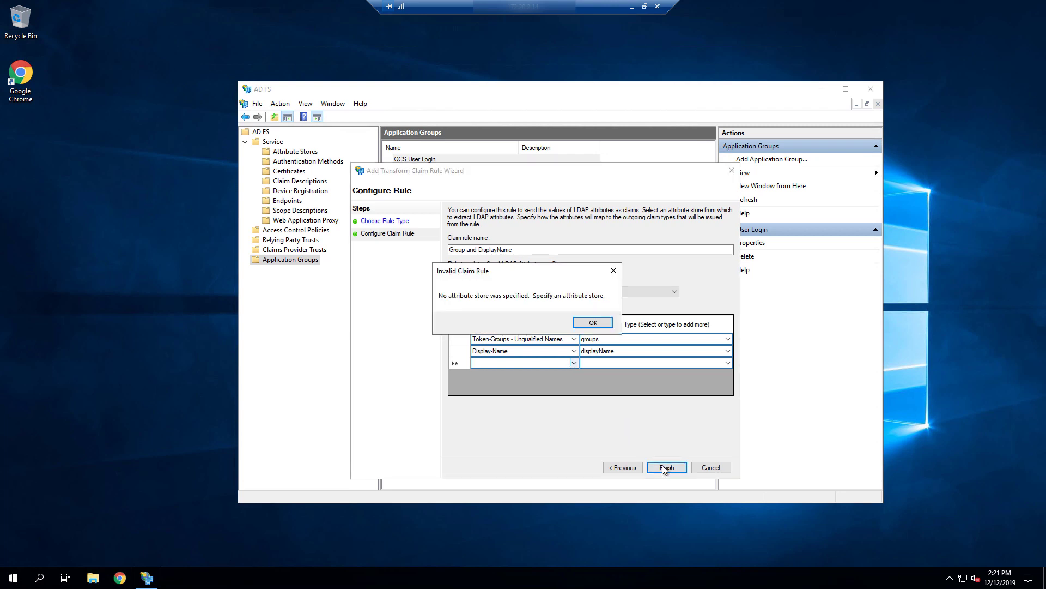
click(593, 322)
click(604, 292)
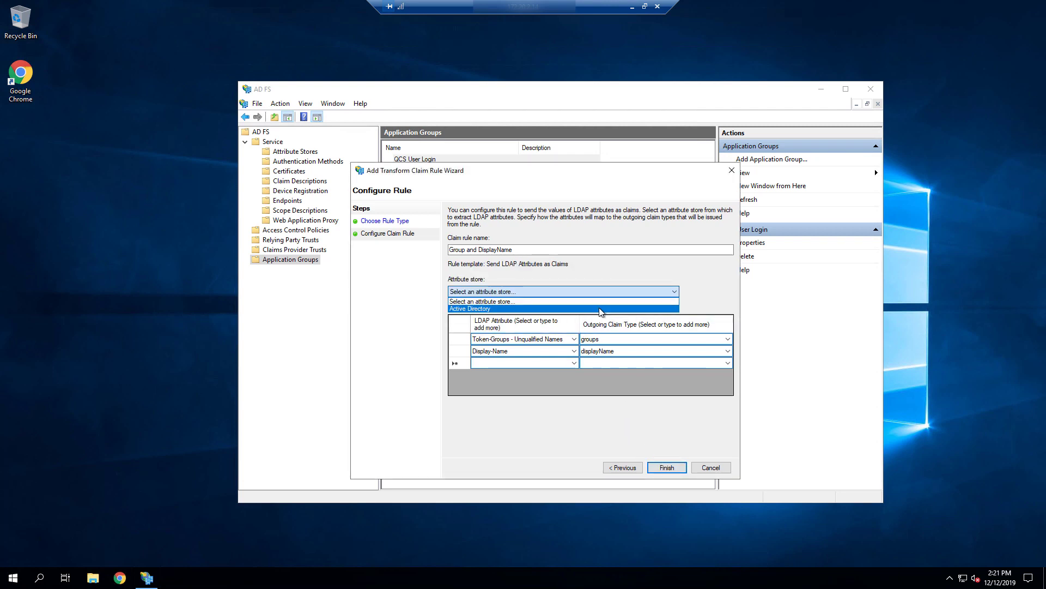
click(601, 309)
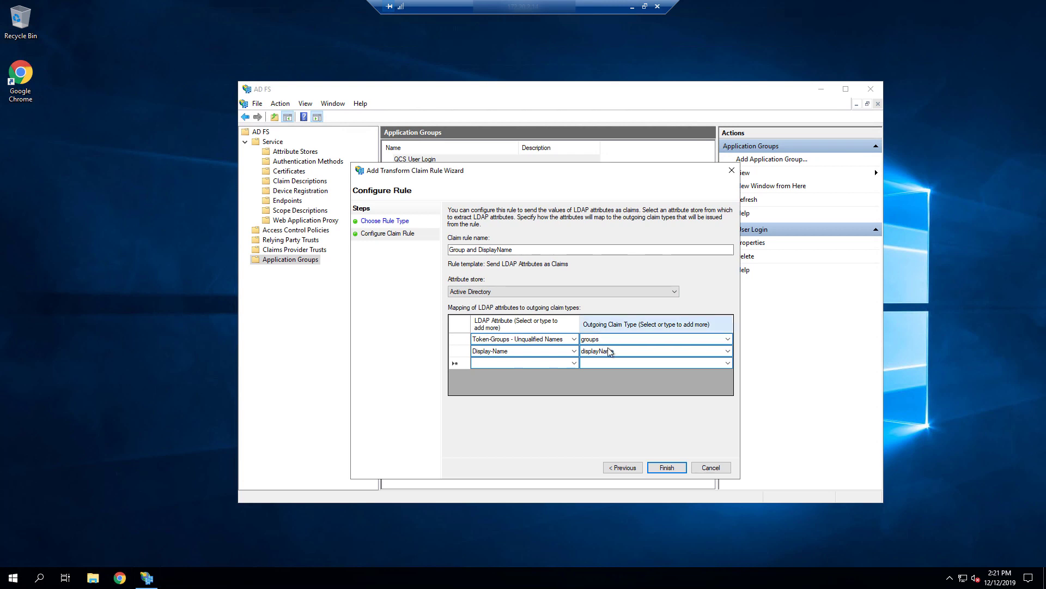
click(666, 468)
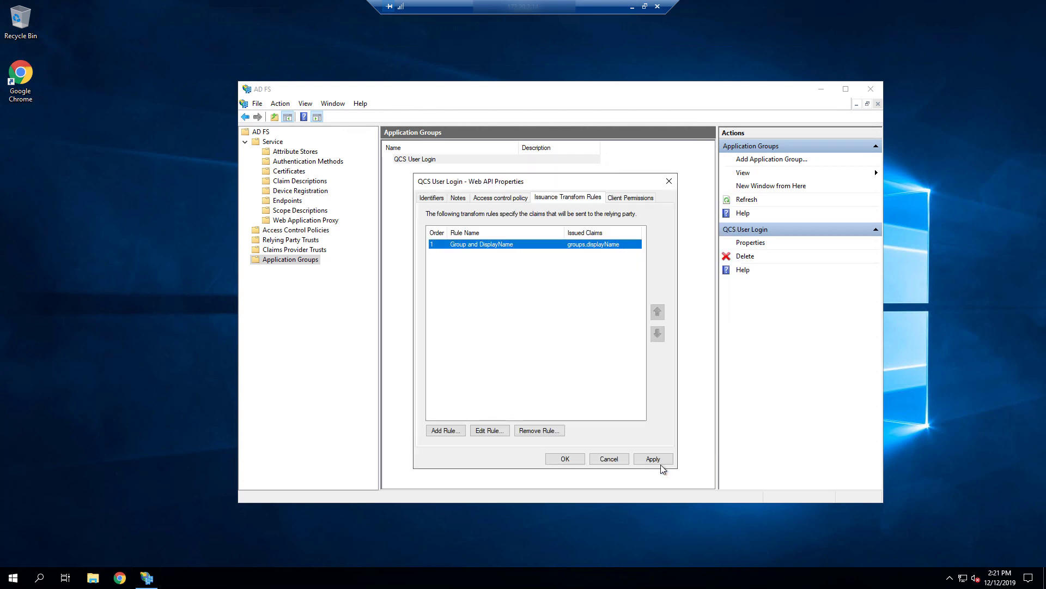
Add a Pass Through or Filter an Incoming Claim rule named "winaccountname" with Windows account name as the incoming claim type.
click(461, 433)
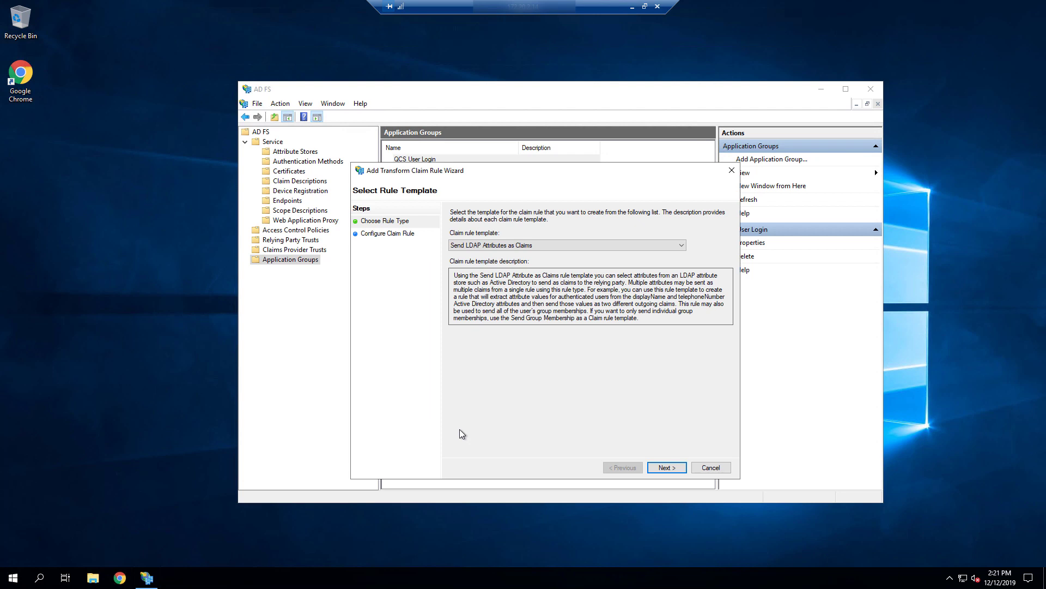
click(520, 246)
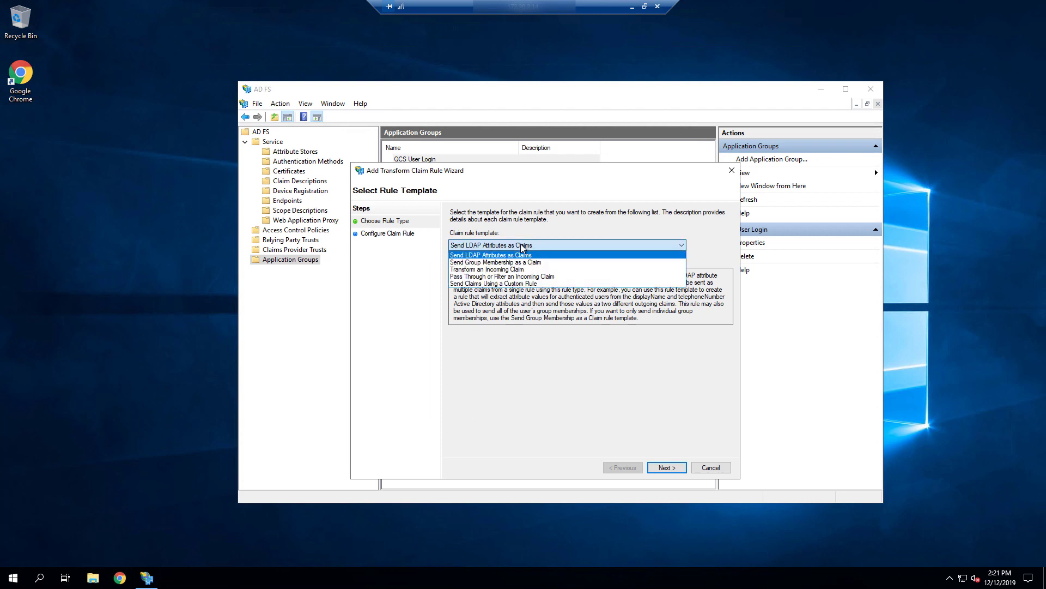
click(530, 277)
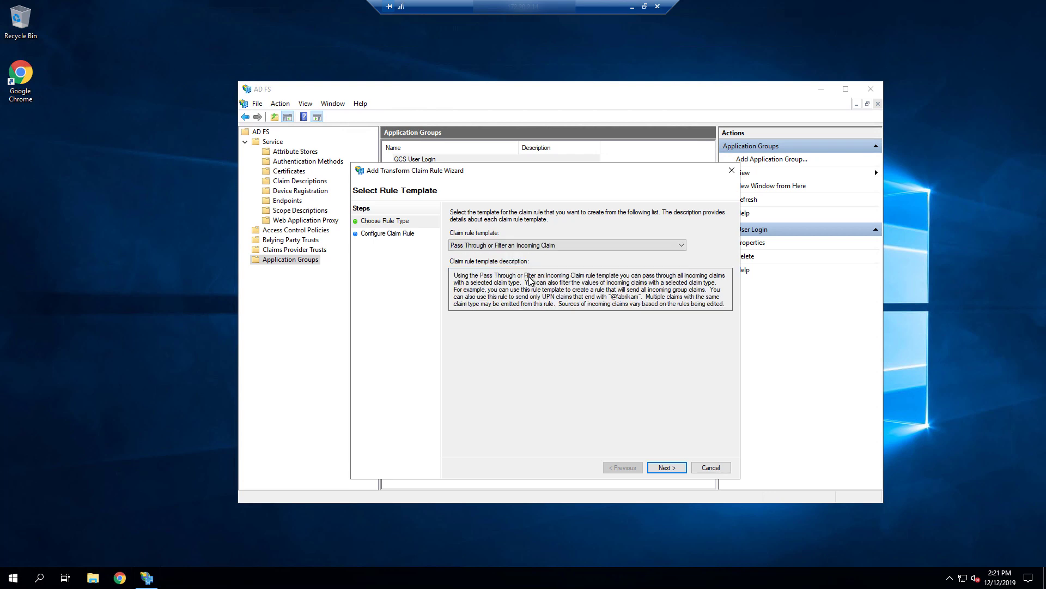
click(668, 468)
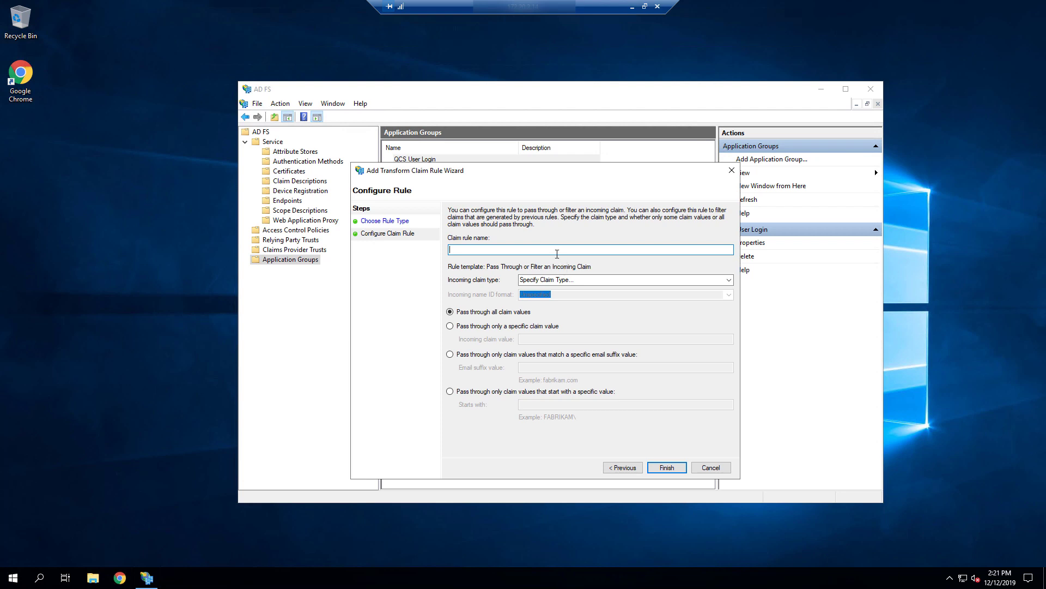
text(winaccountname)
click(728, 281)
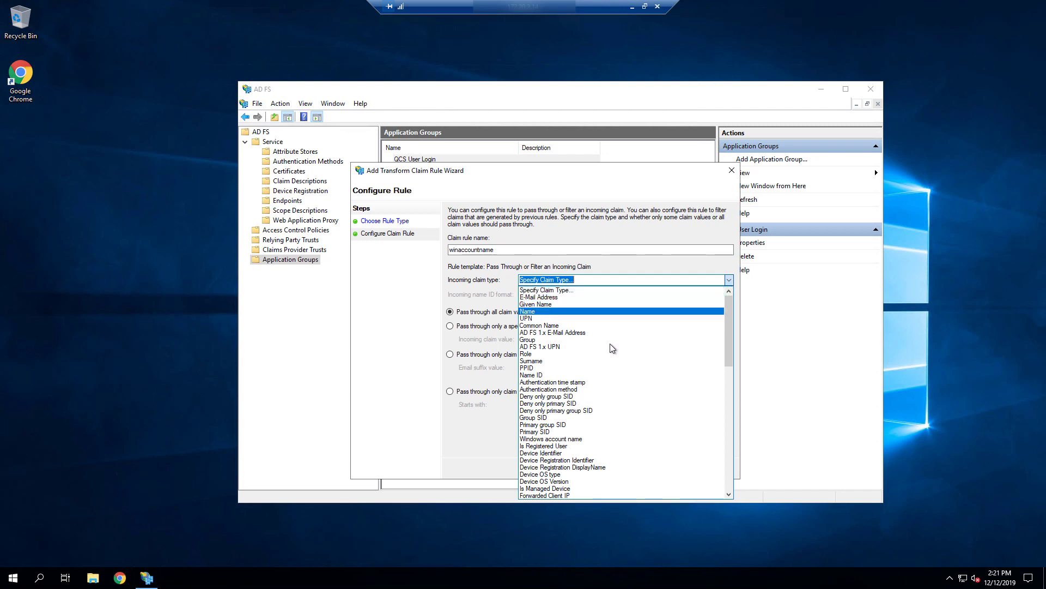
click(580, 443)
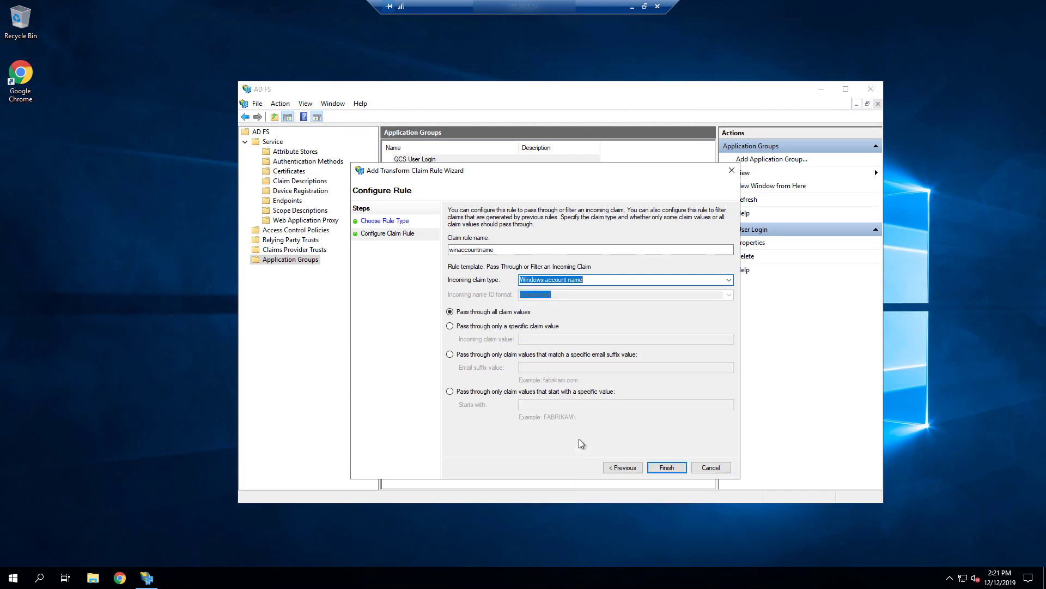
click(667, 468)
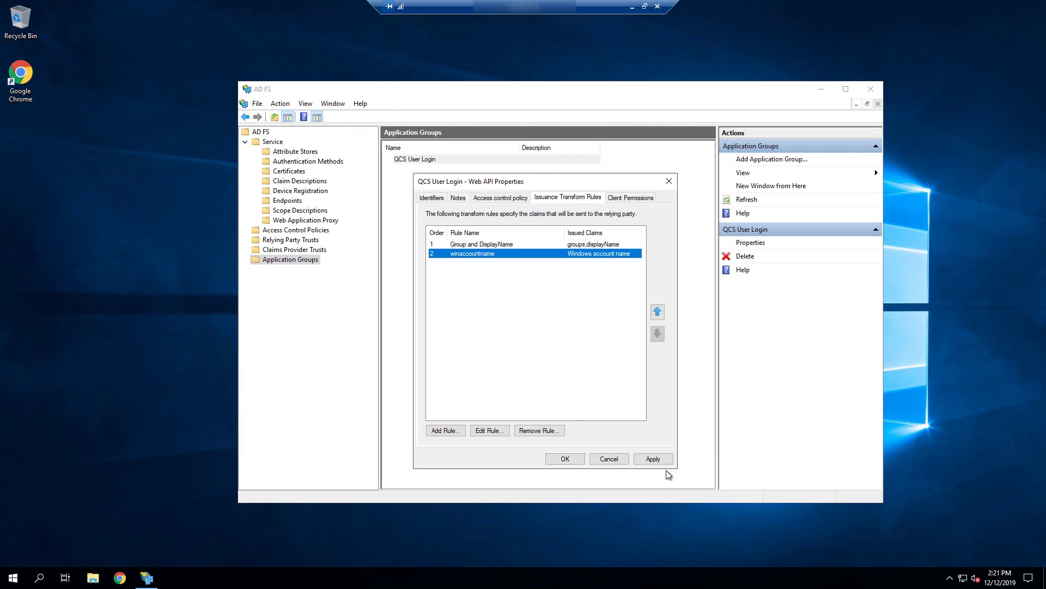
Apply the issuance transform rules and close the Web API and QCS User Login properties, keeping the changes.
click(659, 461)
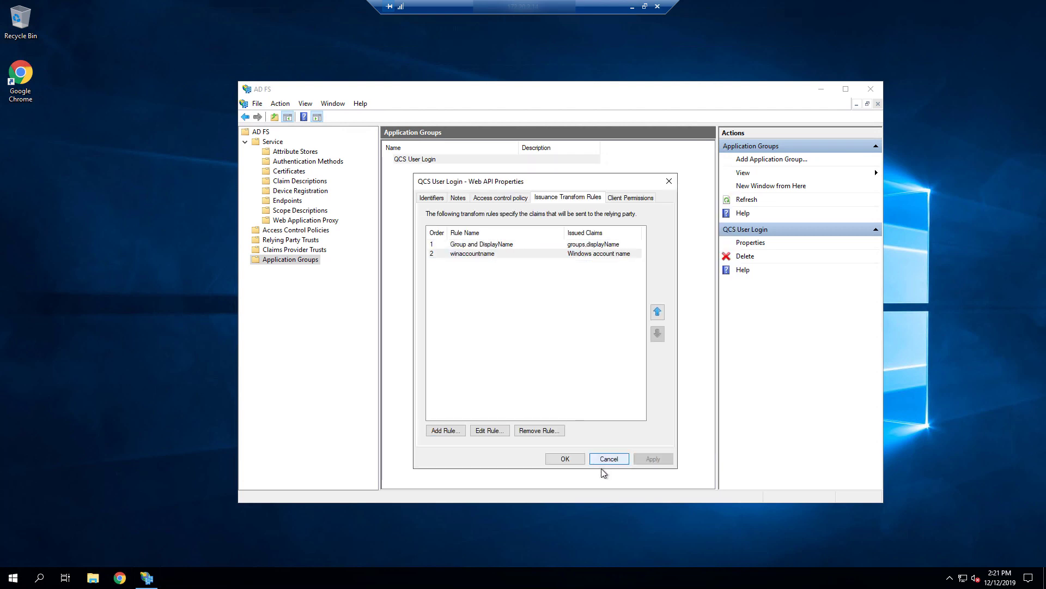
click(570, 460)
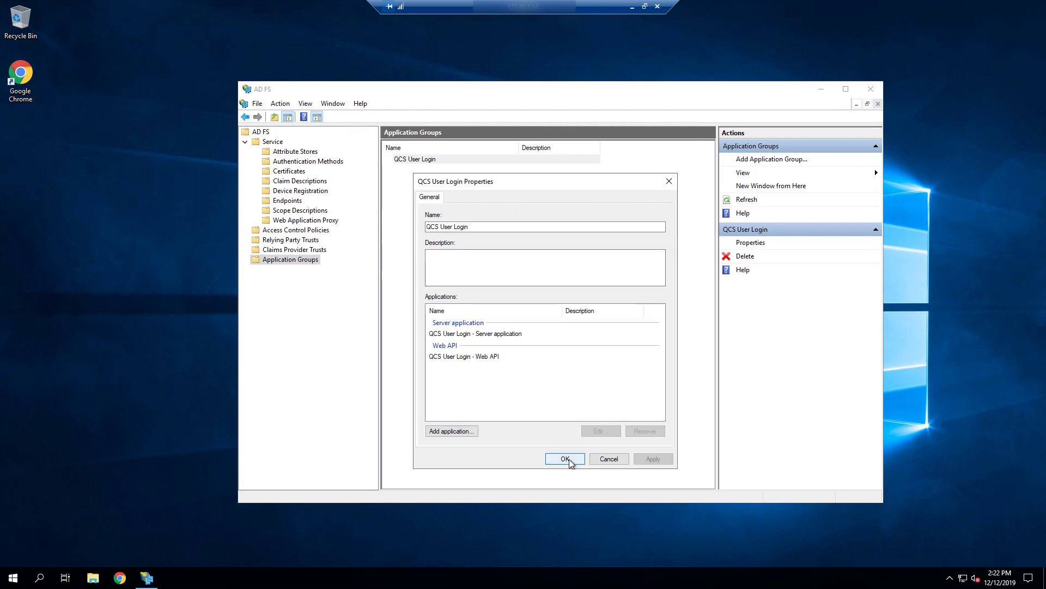
click(567, 459)
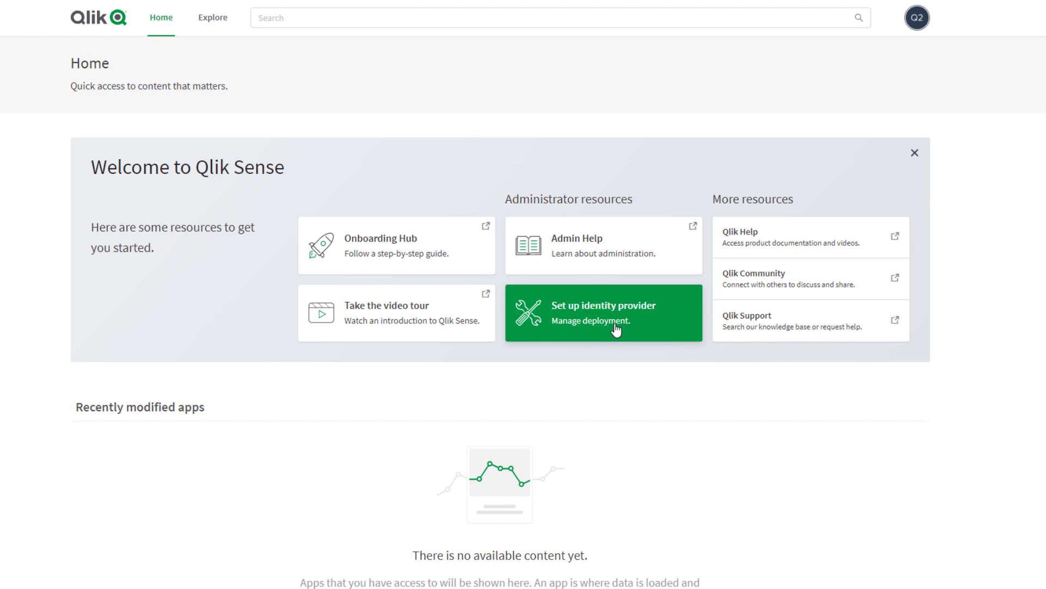
Switch to Qlik Sense and start a new interactive identity provider configuration with ADFS as the provider.
click(616, 329)
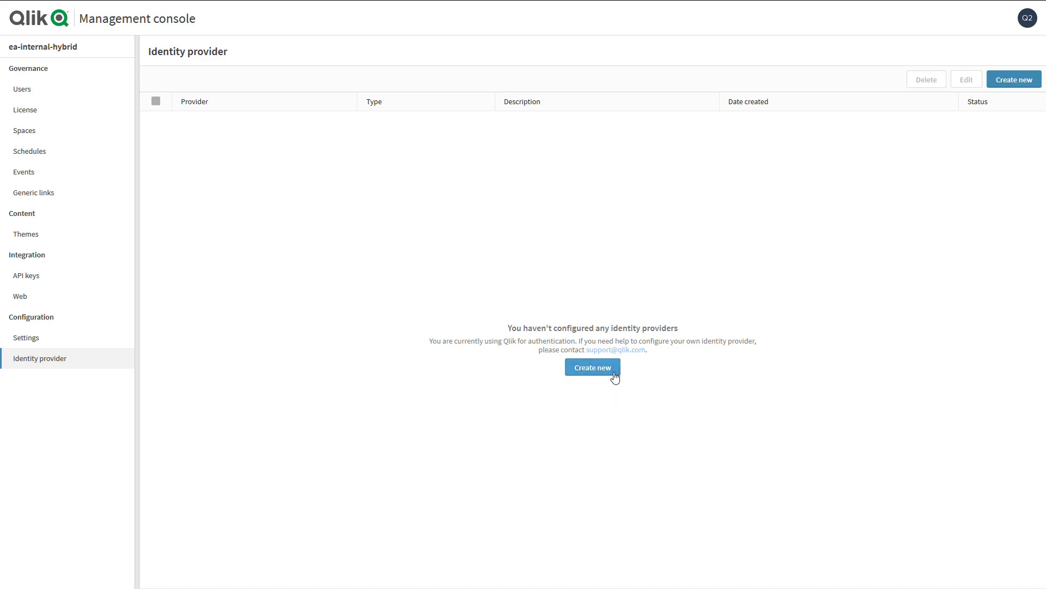
click(615, 377)
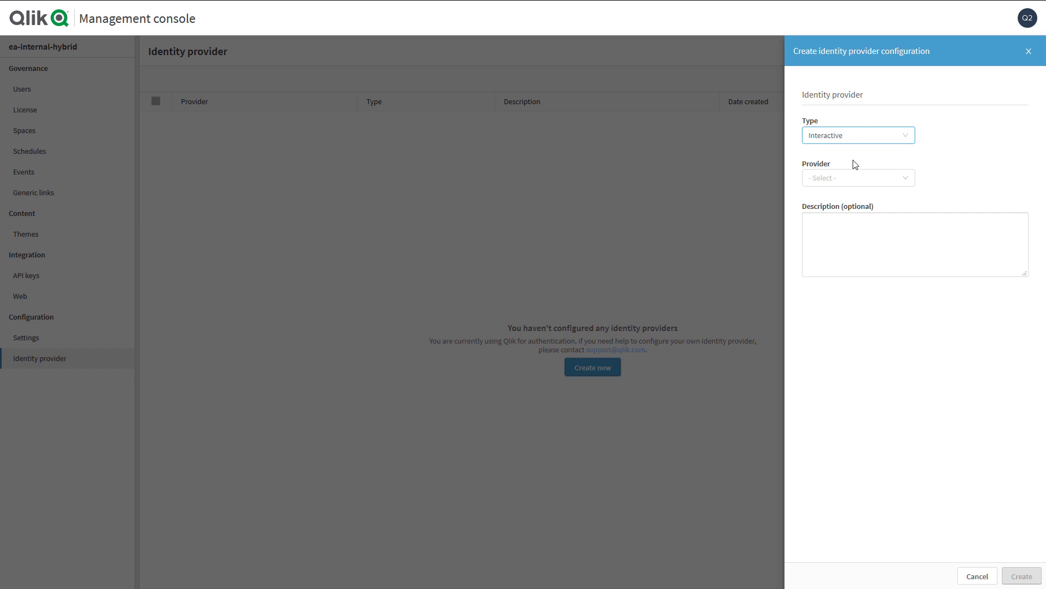
click(854, 186)
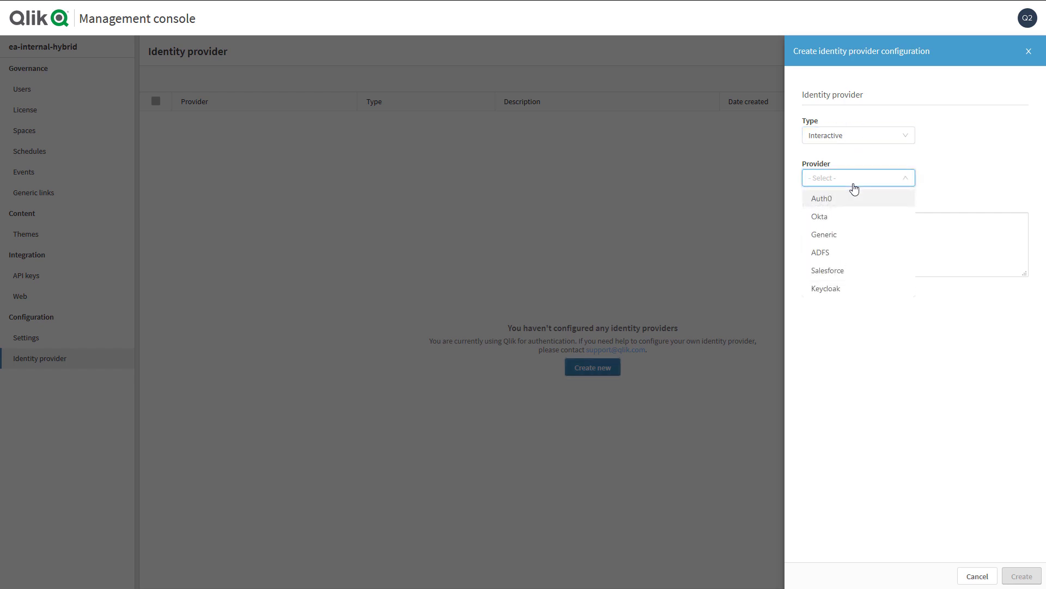
click(849, 255)
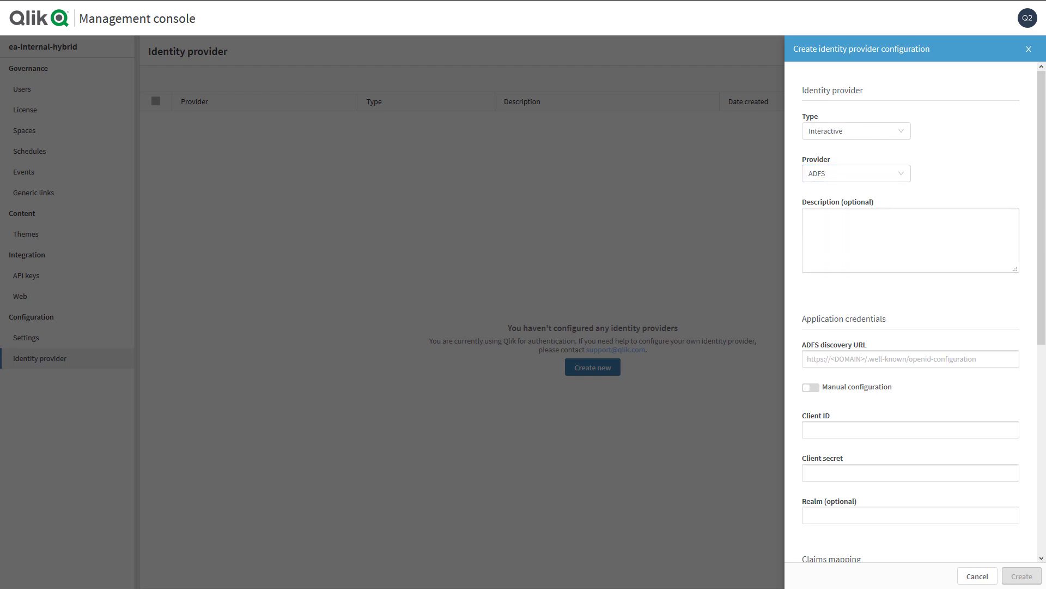
Enter the ADFS discovery URL ending in qlik-poc.com/adfs/.well-known/openid-configuration, and fill in the client ID and client secret as application credentials.
click(851, 359)
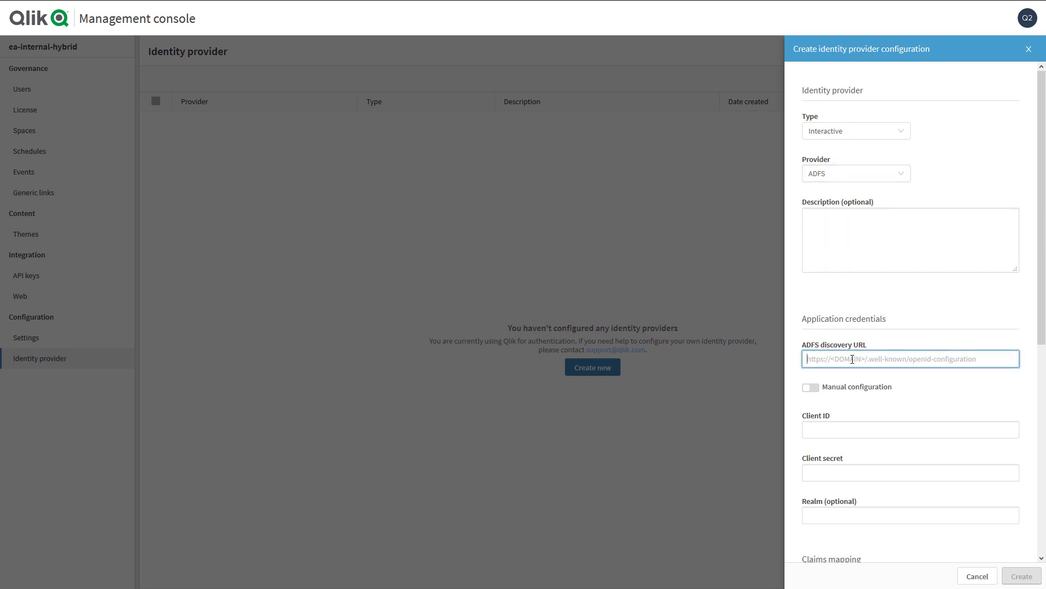
key(ctrl+v)
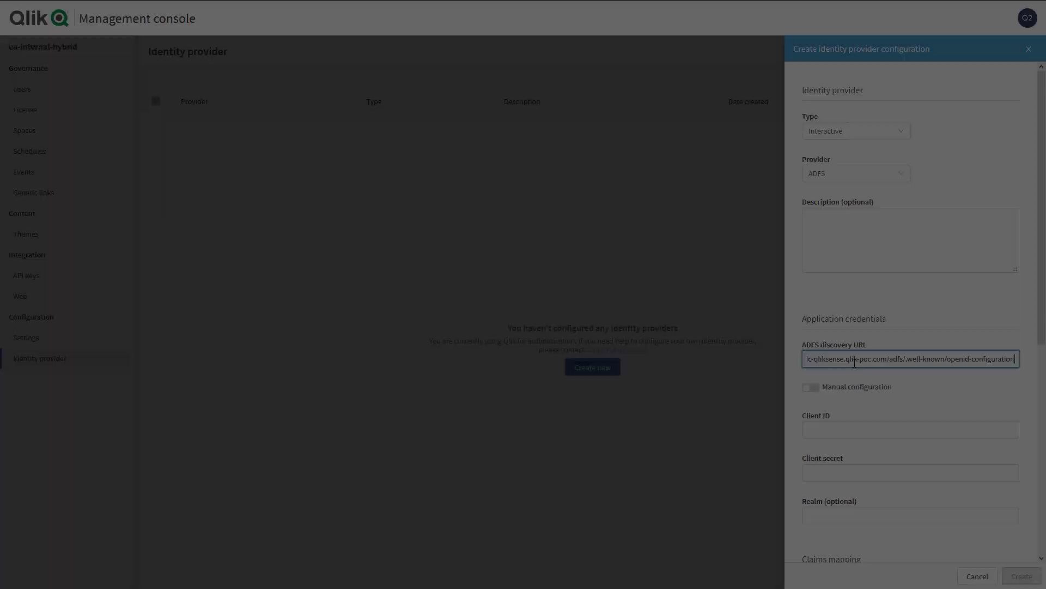
scroll(858, 362, down, 4)
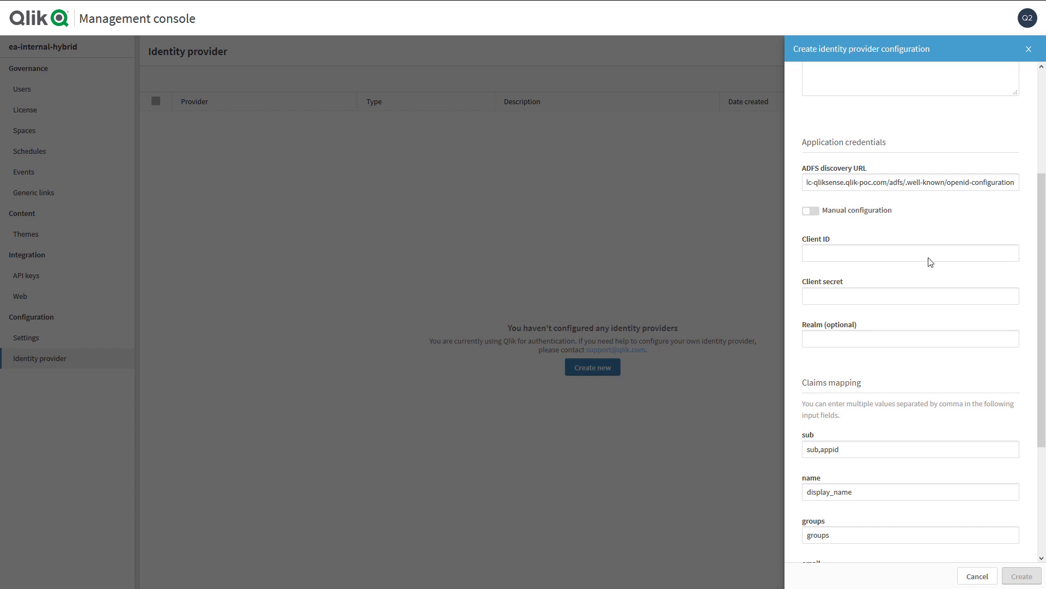
click(900, 253)
key(ctrl+v)
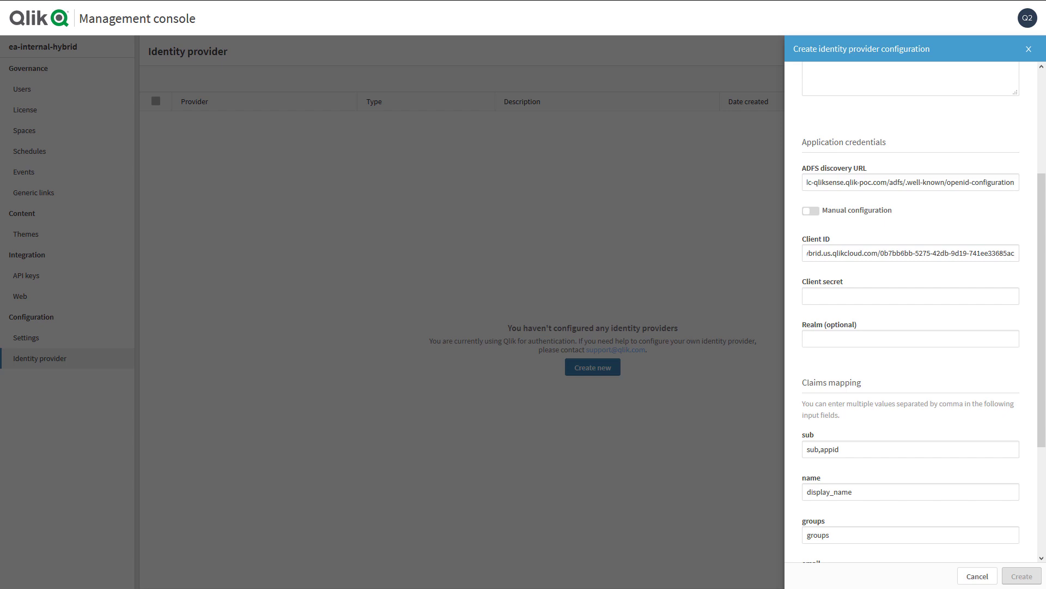
click(821, 294)
key(ctrl+v)
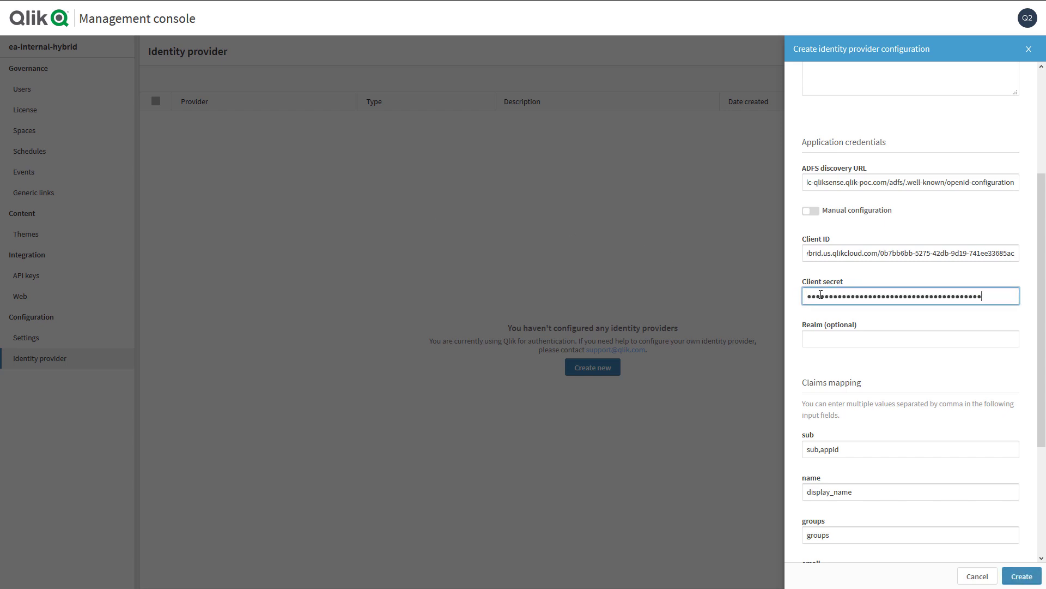
Leave the realm empty and map the sub claim to winaccountname and the name claim to displayName, keeping groups for the groups claim.
click(832, 336)
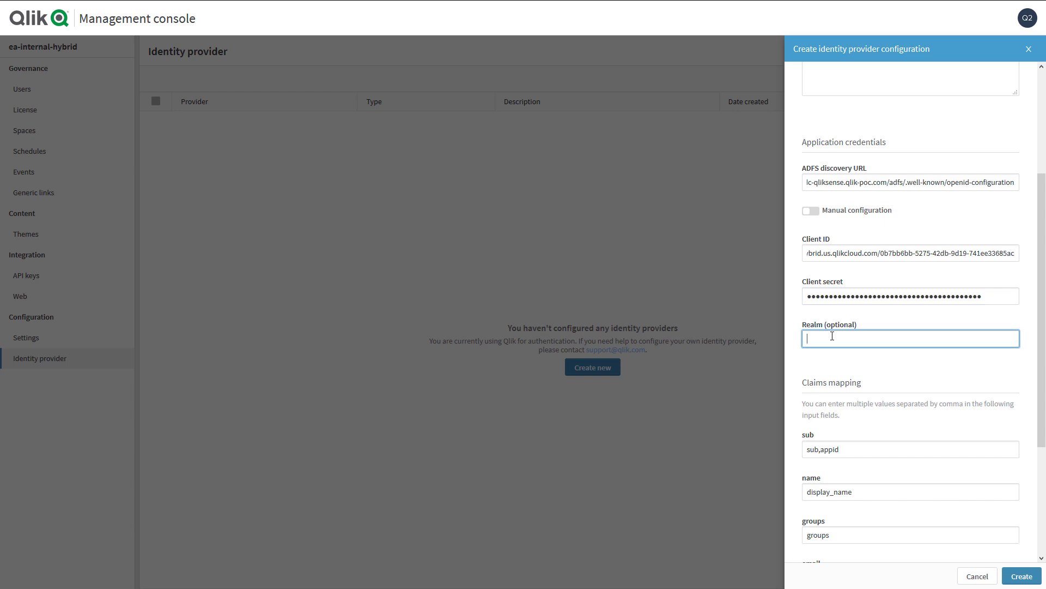
scroll(832, 336, down, 3)
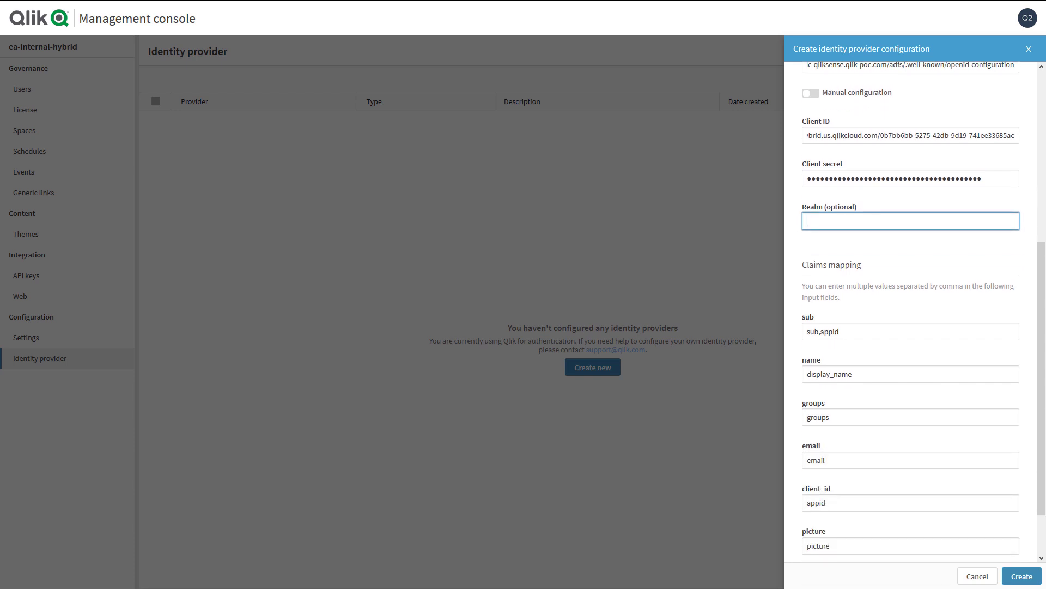
drag(839, 272, 794, 267)
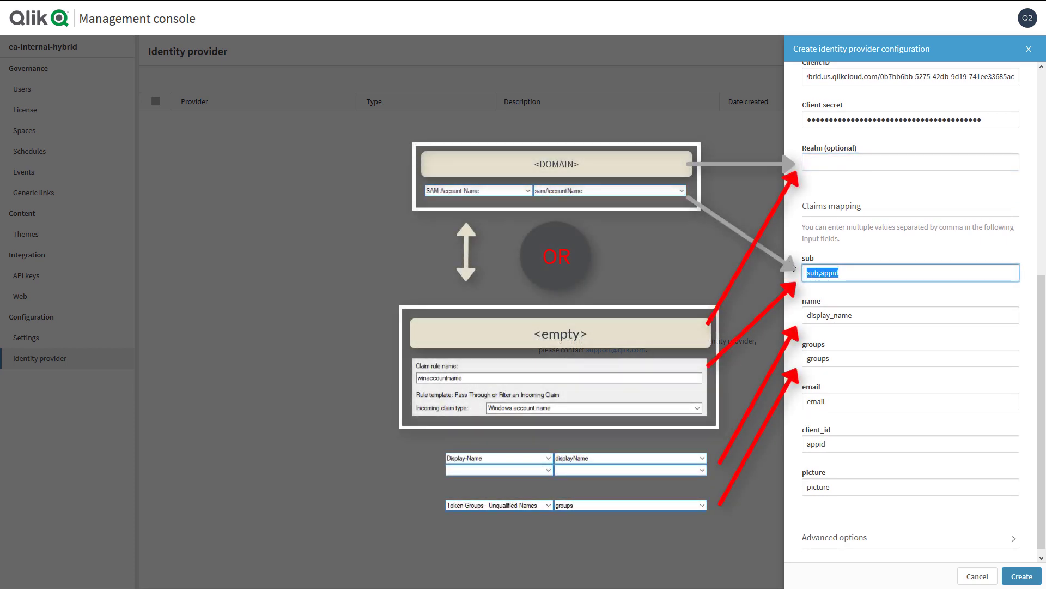
text(winac)
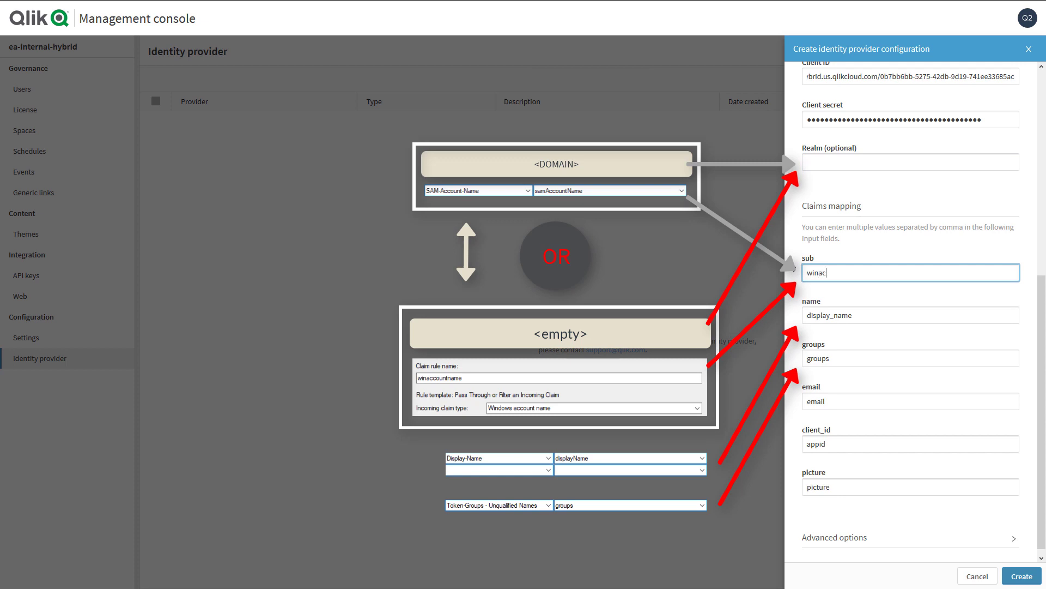
text(countname)
key(Tab)
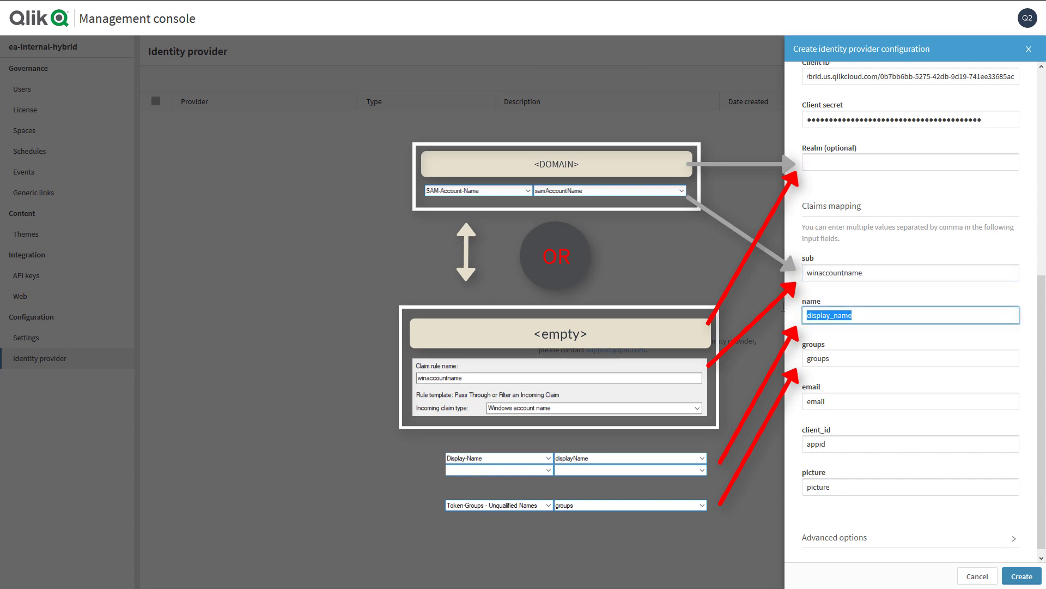
text(display)
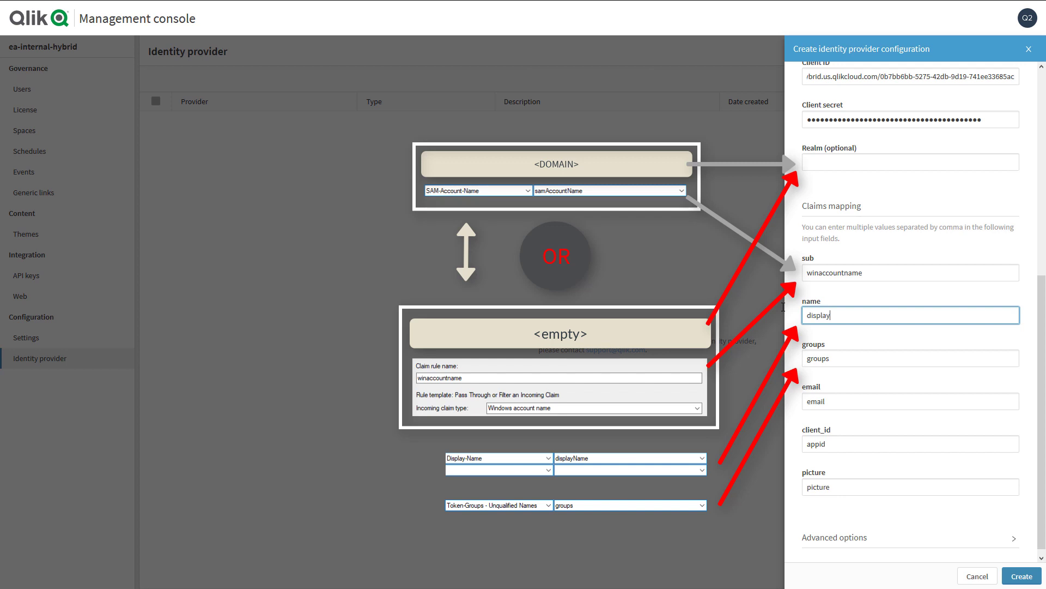
text(Name)
click(854, 360)
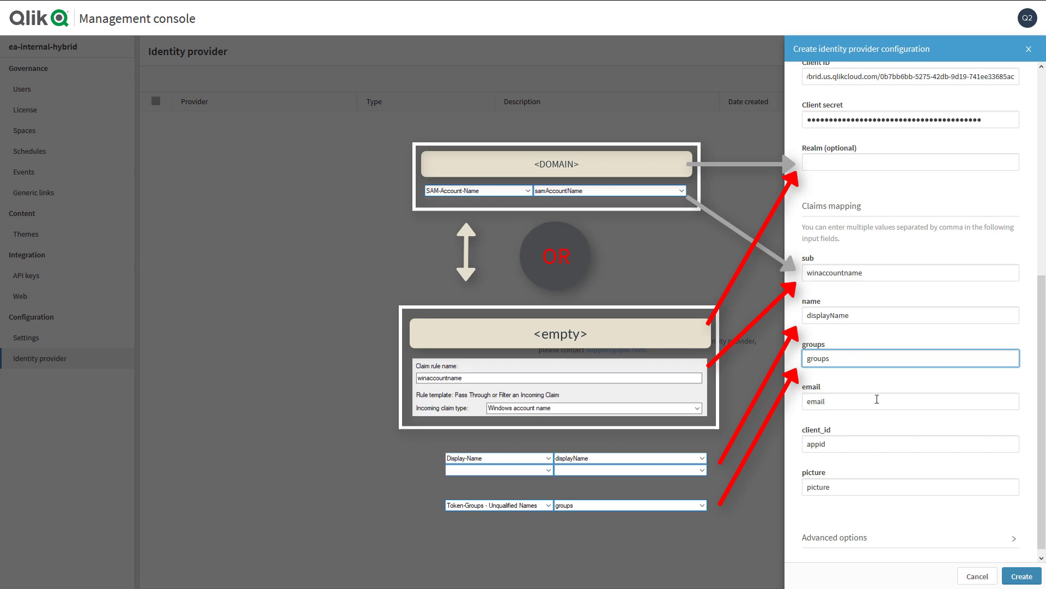
Create and save the interactive identity provider configuration, running its validation, and check the sub value in the resultant claims.
click(1023, 578)
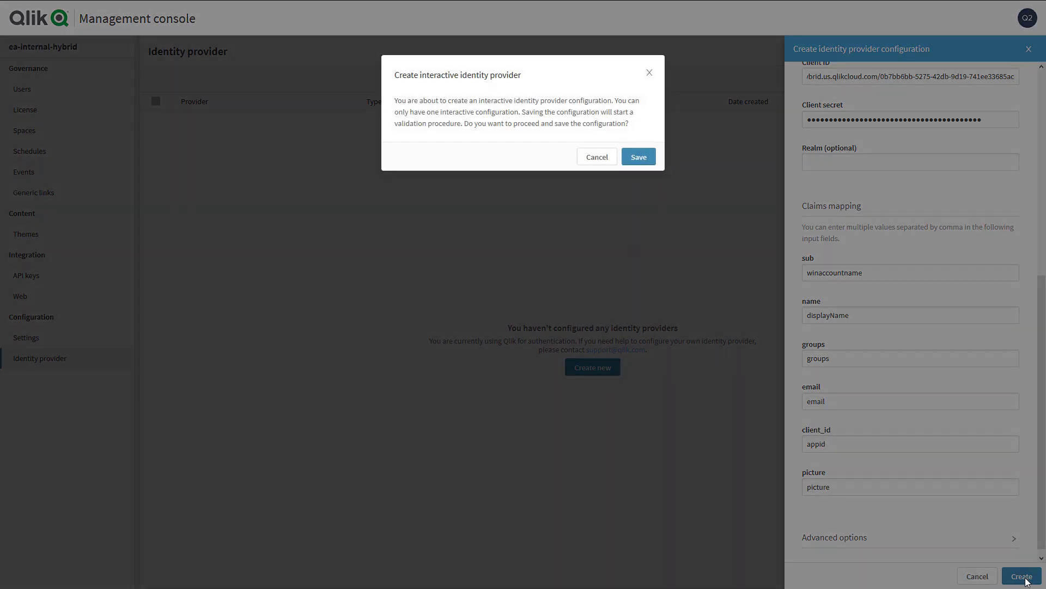
click(639, 157)
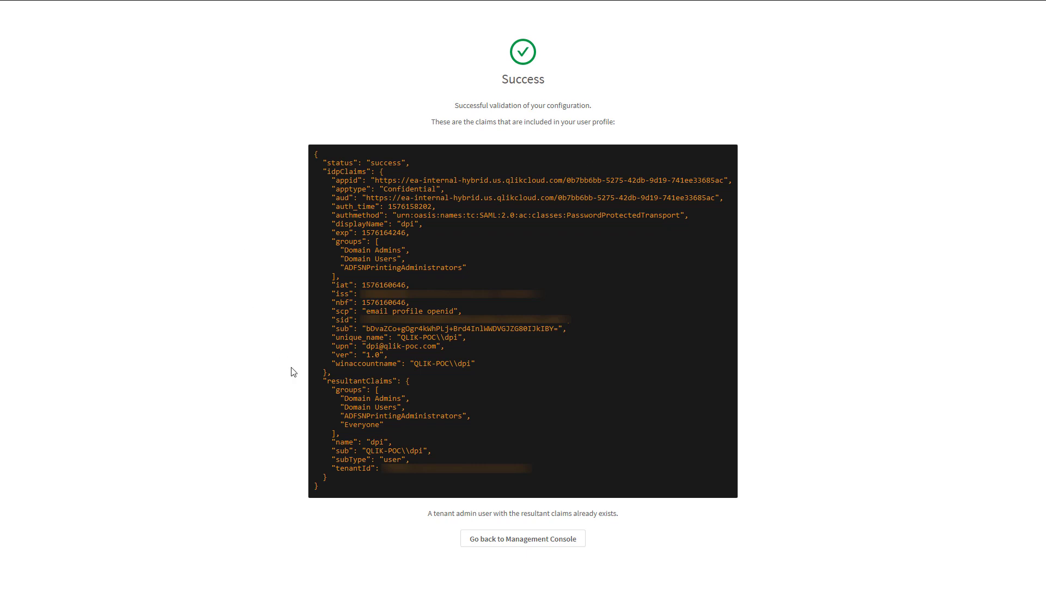
drag(434, 451, 362, 450)
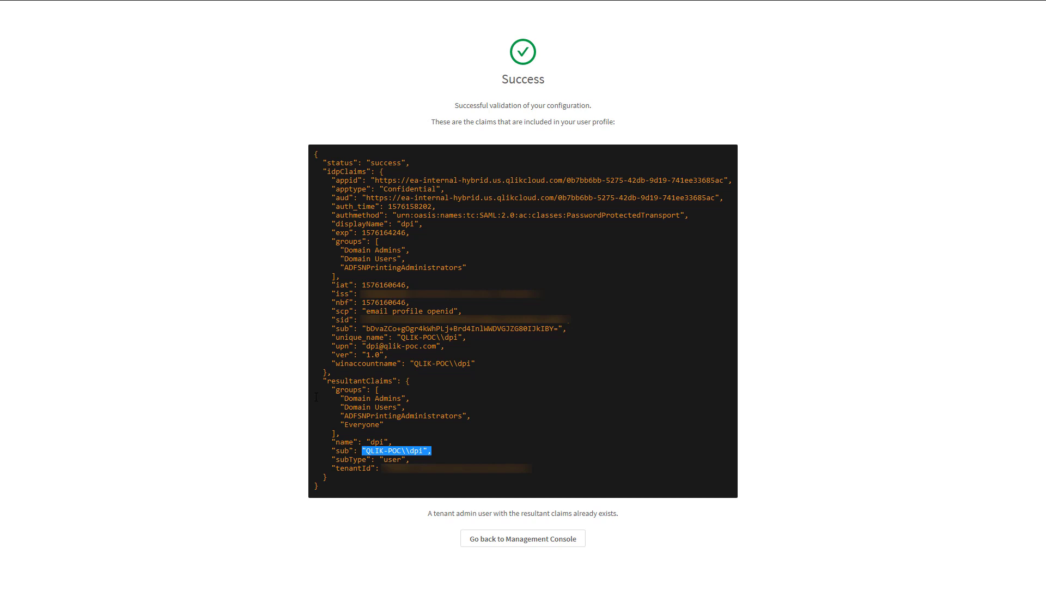
click(275, 348)
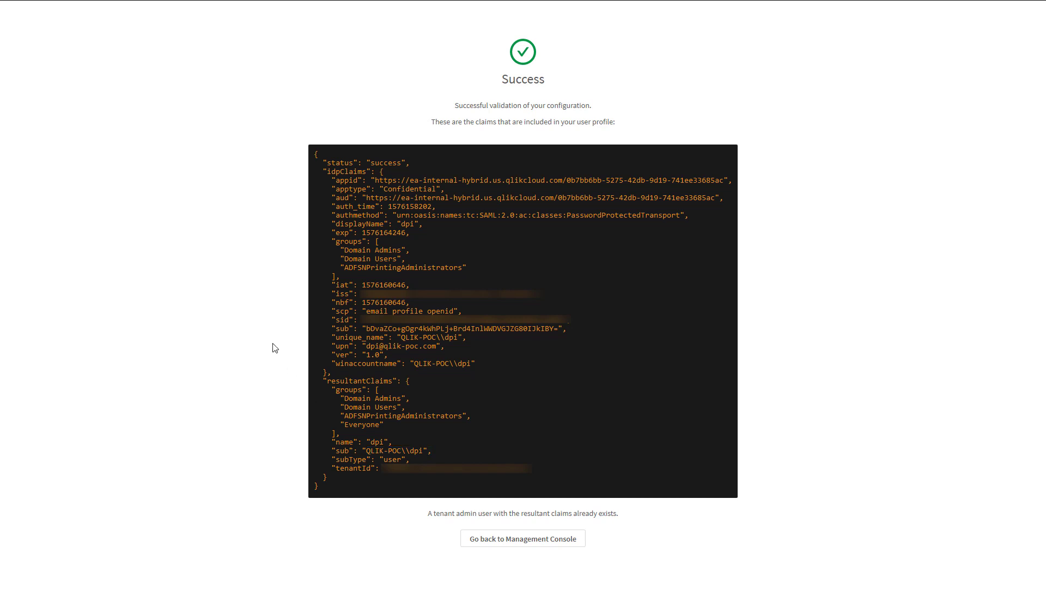